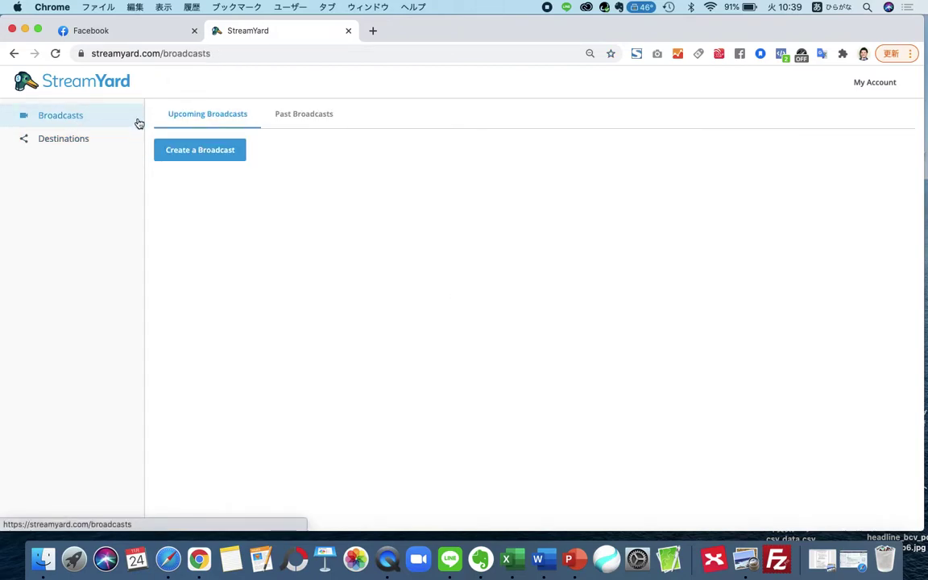
Start a new broadcast to the Facebook destination and title it テストライブ
left_click(205, 152)
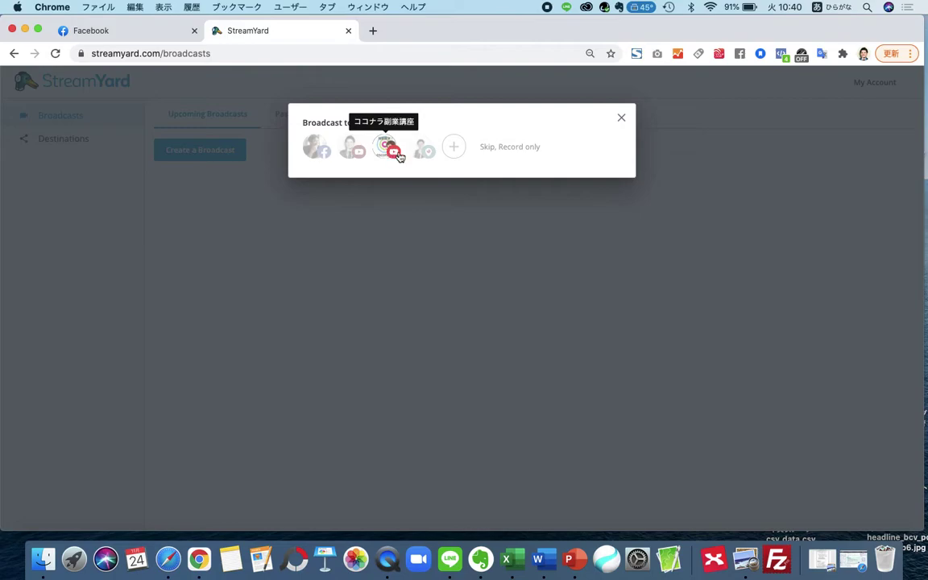
left_click(315, 150)
left_click(327, 198)
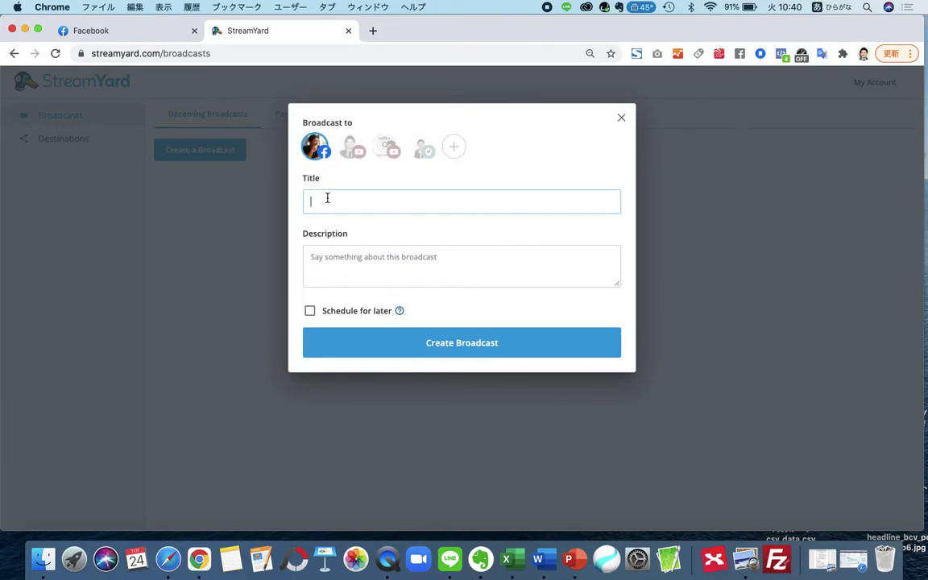
type("テストライブ")
Write the broadcast description as このライブは、～です。 followed by a blank line and →URL
left_click(377, 256)
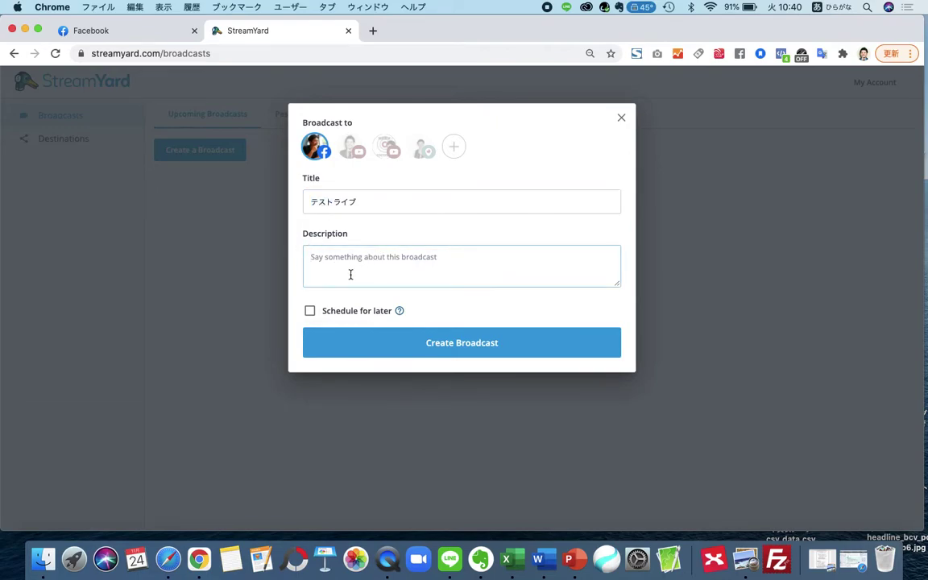
type("このライブは")
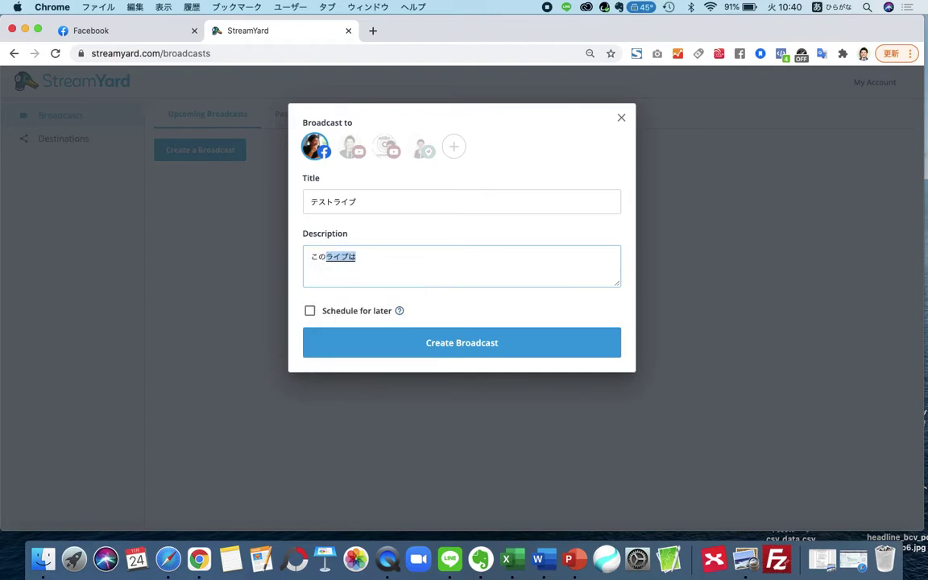
type("、～です。")
key("Return")
key("Return")
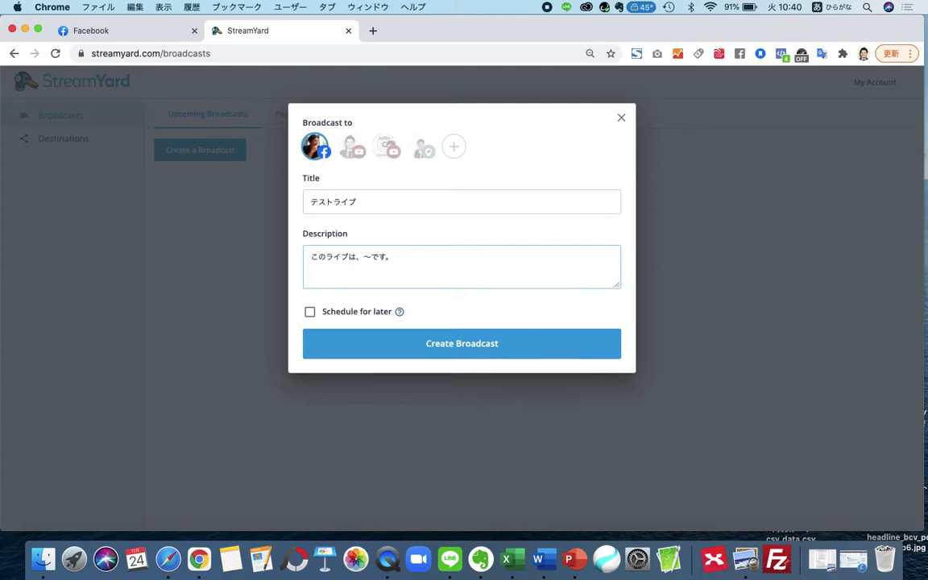
type("U")
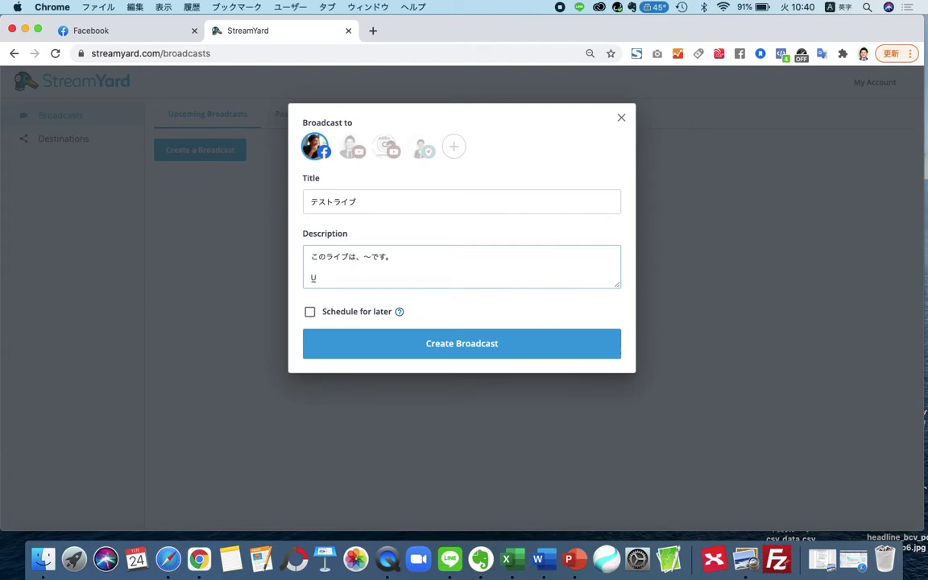
type("RL")
key("ctrl+space")
left_click(311, 277)
type("yajirushi")
key("space")
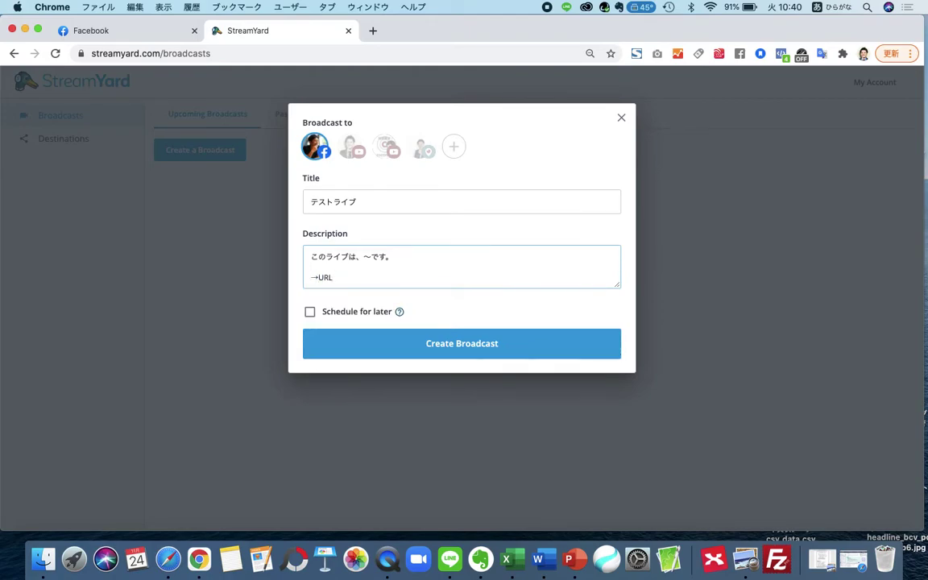
Schedule the broadcast for later with the date Nov 26, 2020
left_click(311, 313)
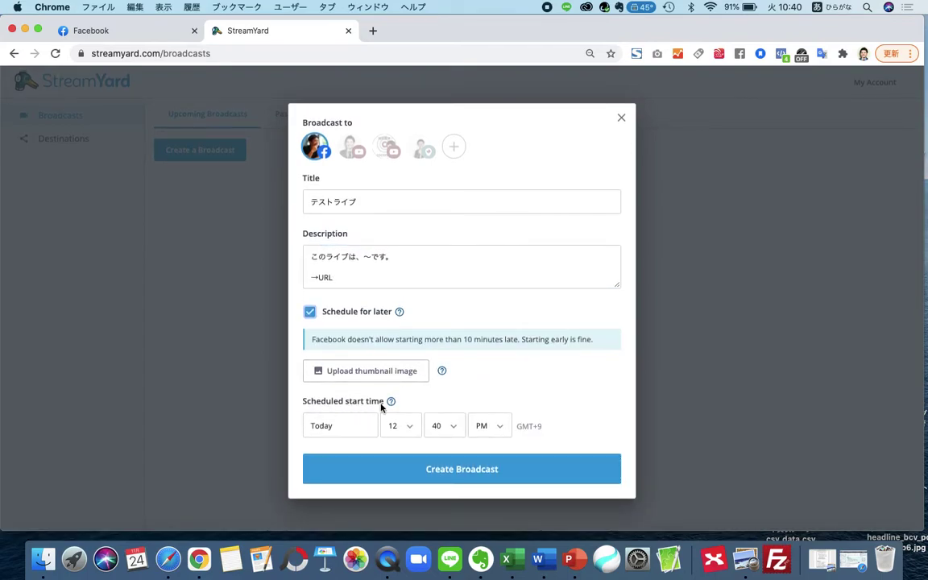
left_click(356, 425)
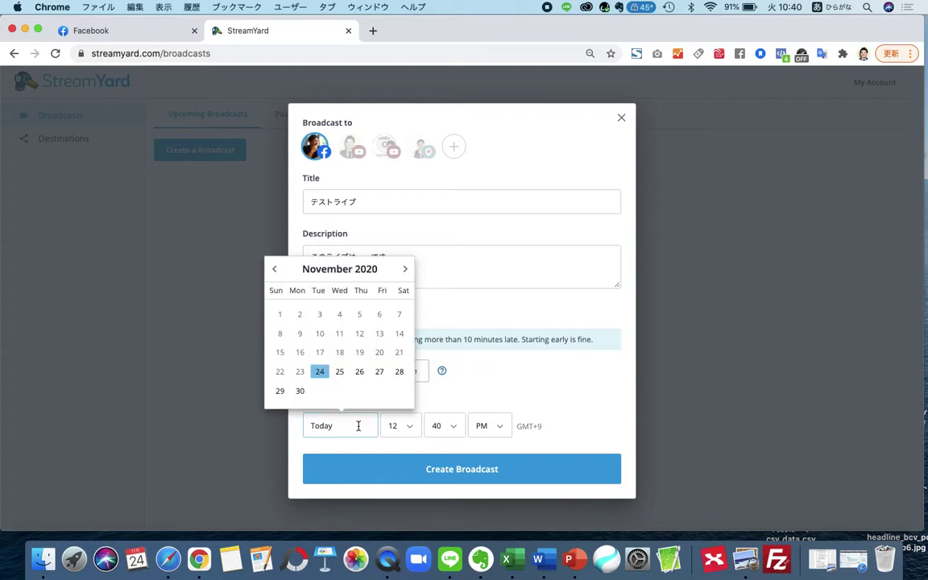
left_click(359, 371)
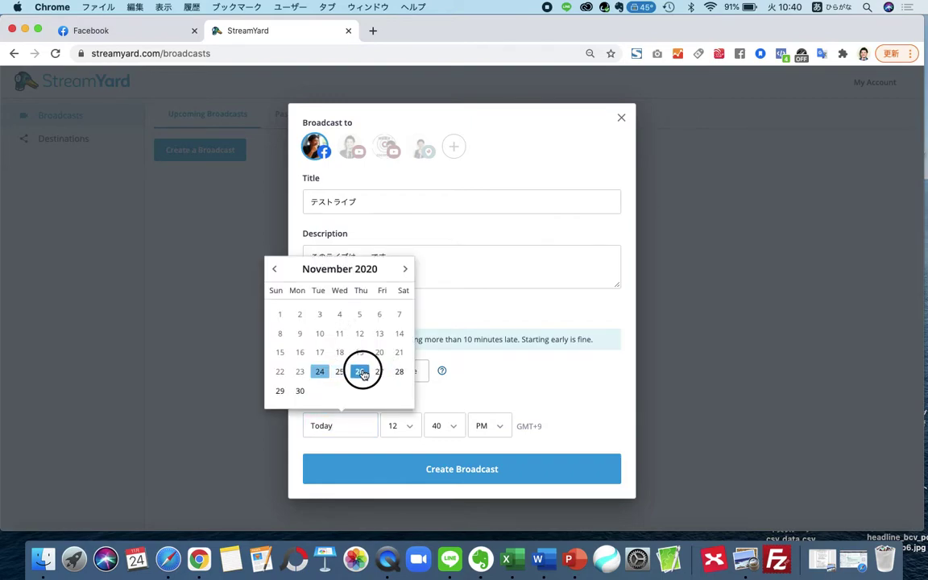
Set the scheduled start time to 09:00 PM
left_click(410, 428)
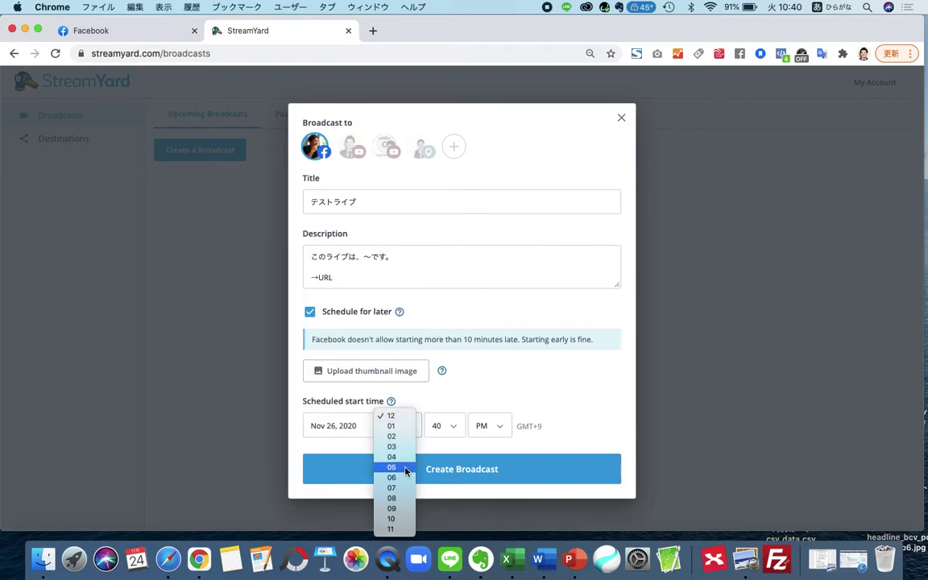
left_click(489, 430)
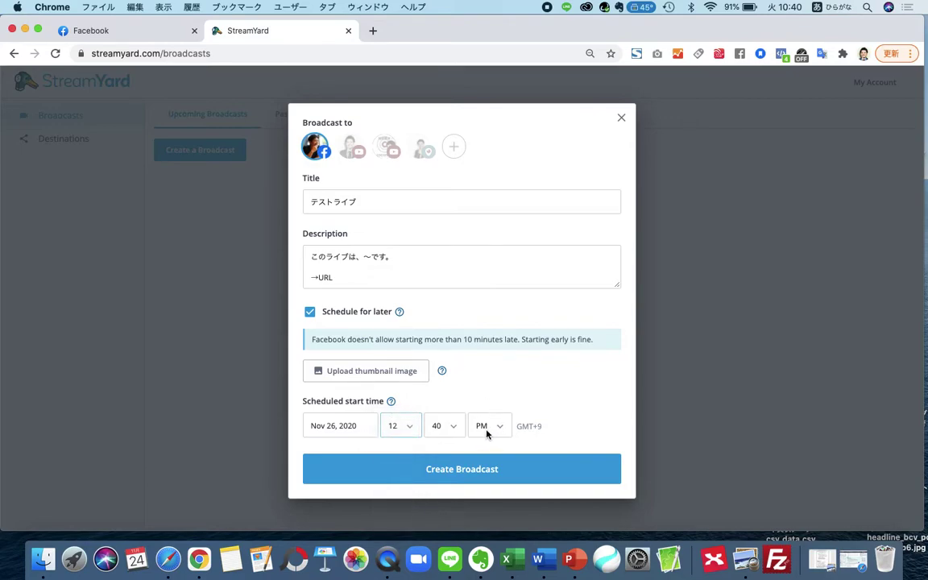
left_click(487, 428)
left_click(482, 425)
left_click(401, 427)
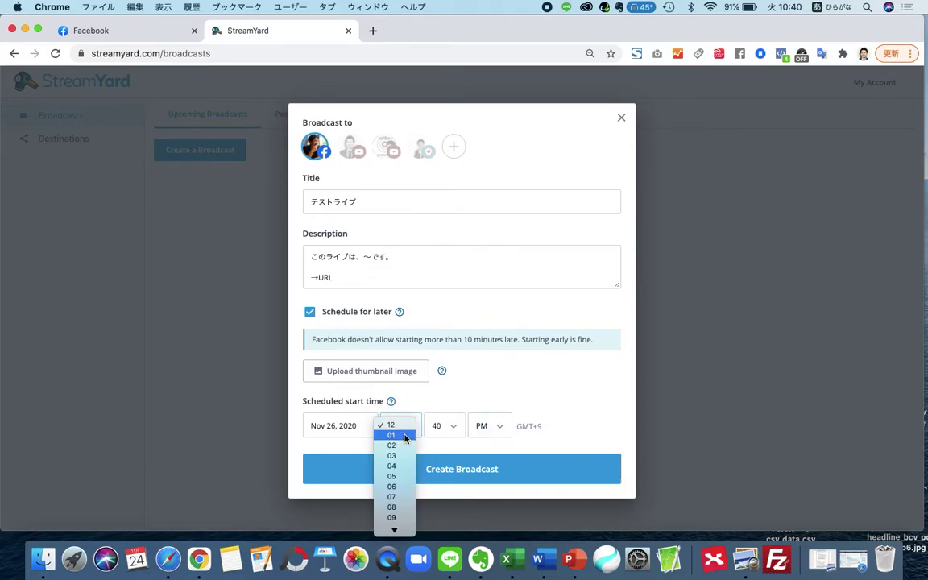
left_click(401, 519)
left_click(443, 425)
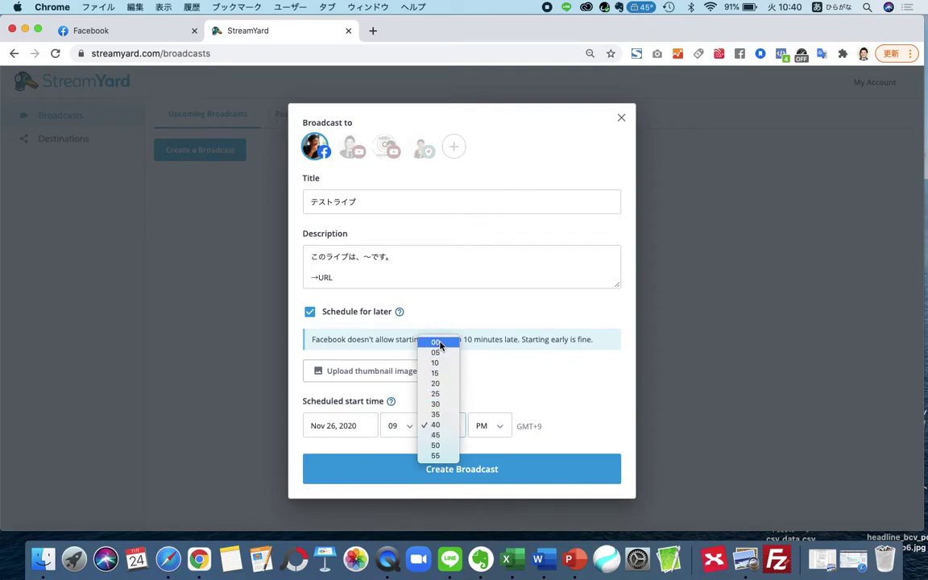
left_click(482, 371)
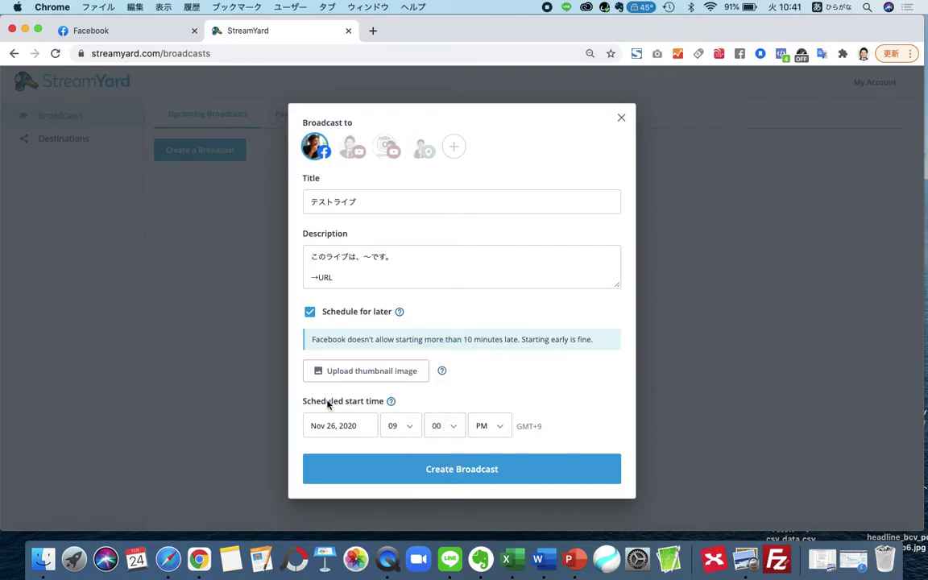
Upload 01.png from the desktop folder as the thumbnail image and create the scheduled broadcast
left_click(392, 376)
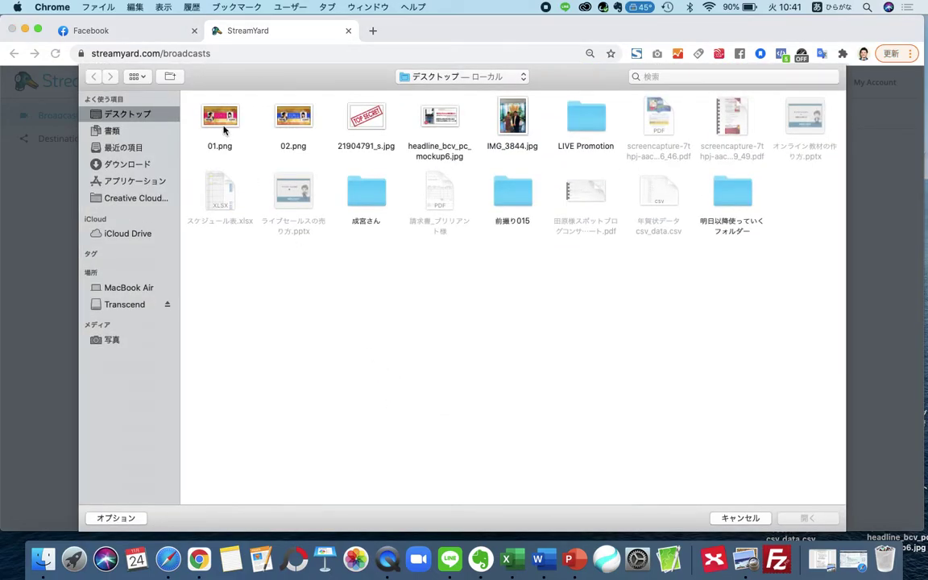
left_click(223, 123)
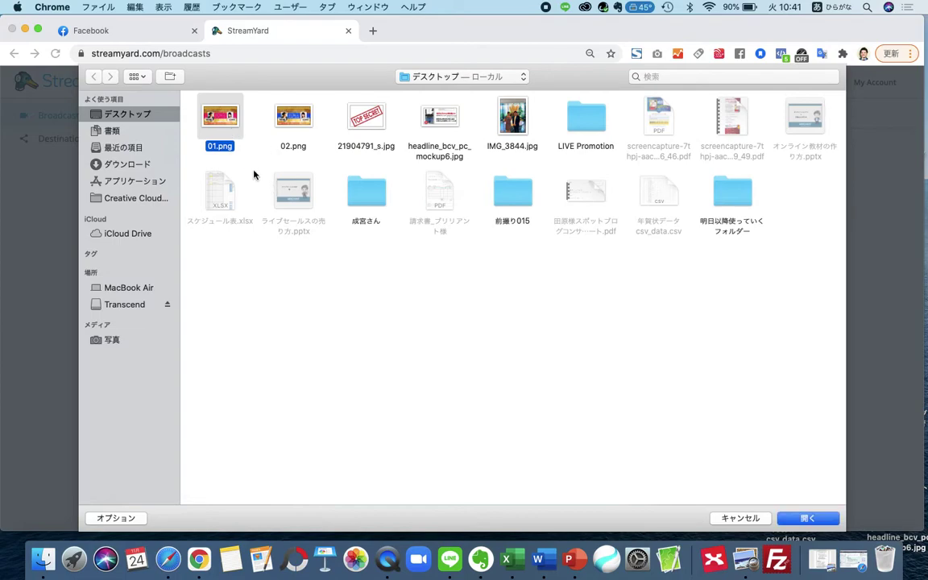
left_click(808, 518)
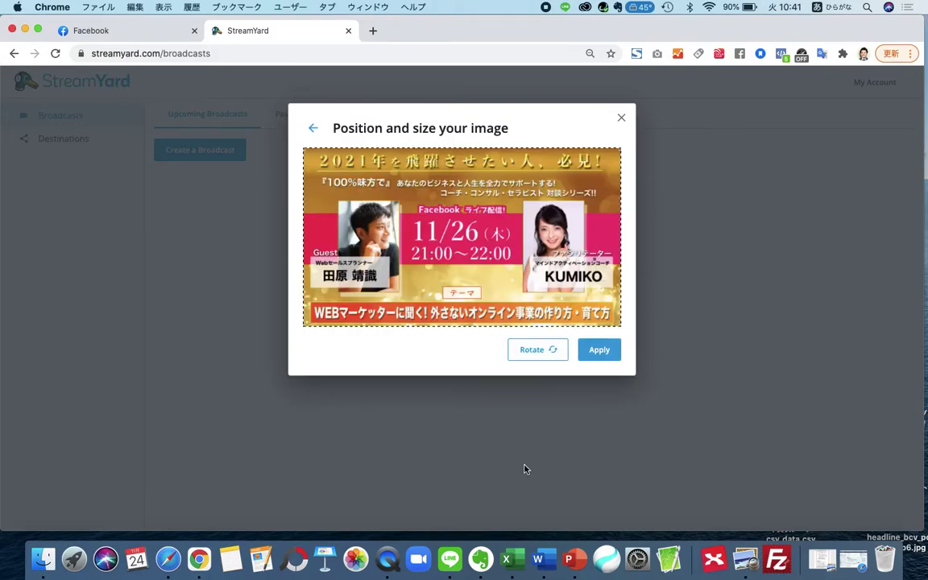
left_click(606, 357)
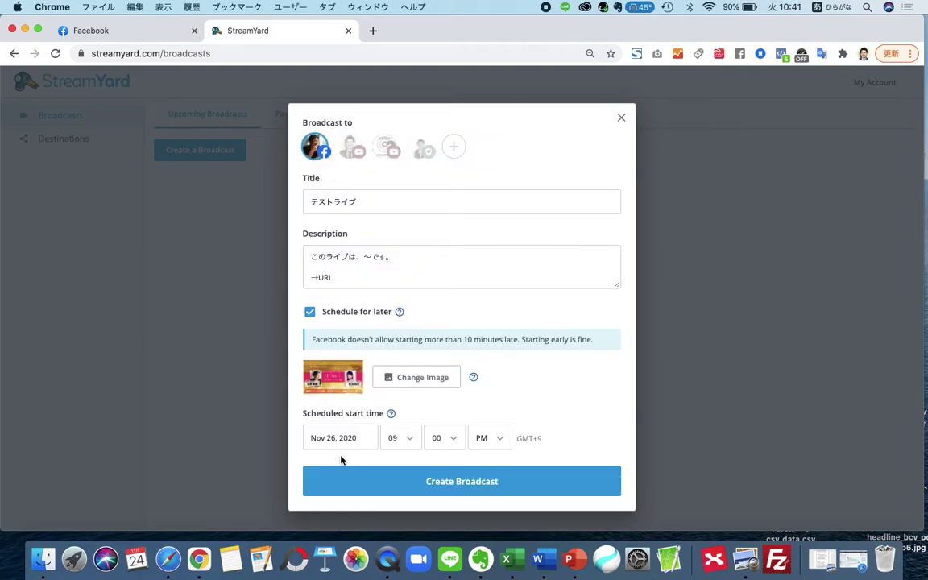
left_click(455, 484)
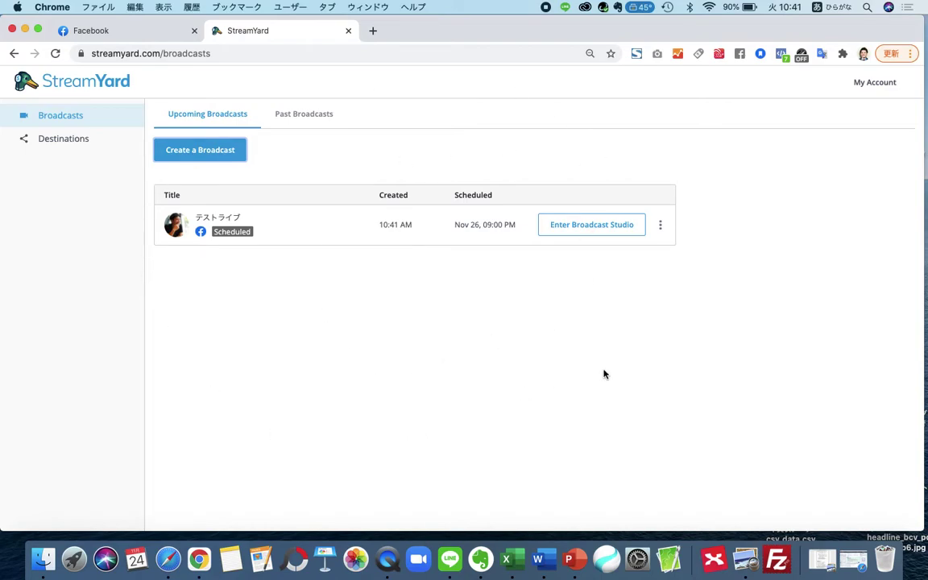
Open the scheduled テストライブ broadcast on Facebook, continuing past the viewing tip
left_click(660, 227)
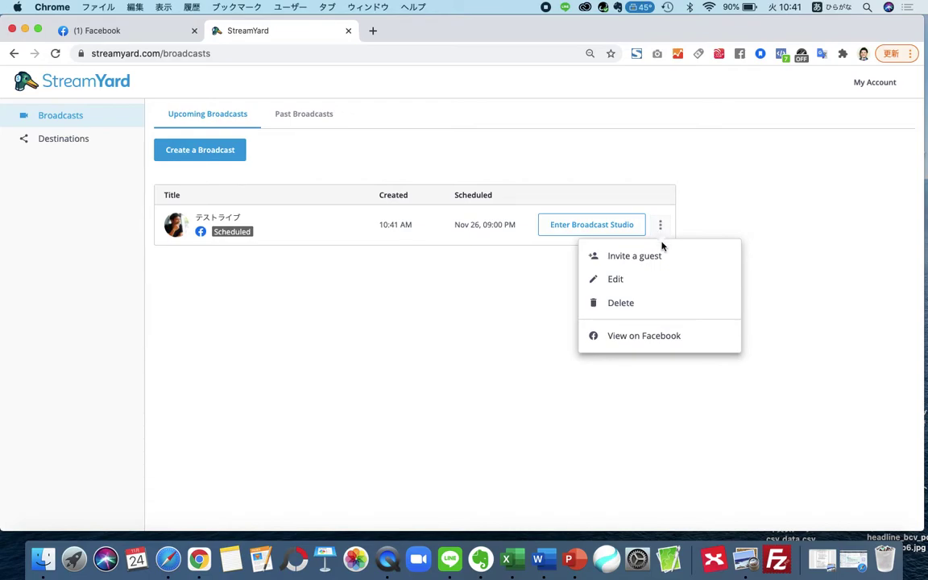
left_click(673, 338)
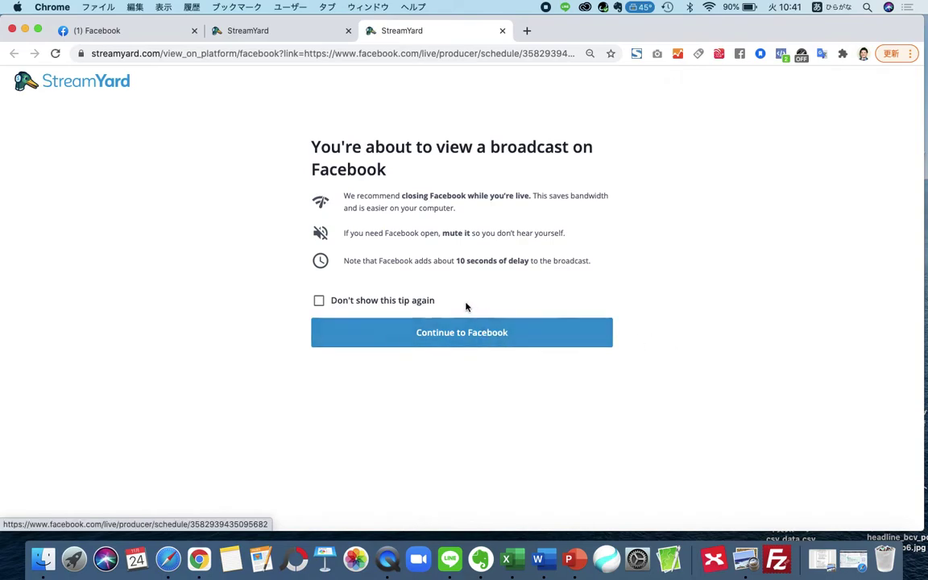
left_click(463, 339)
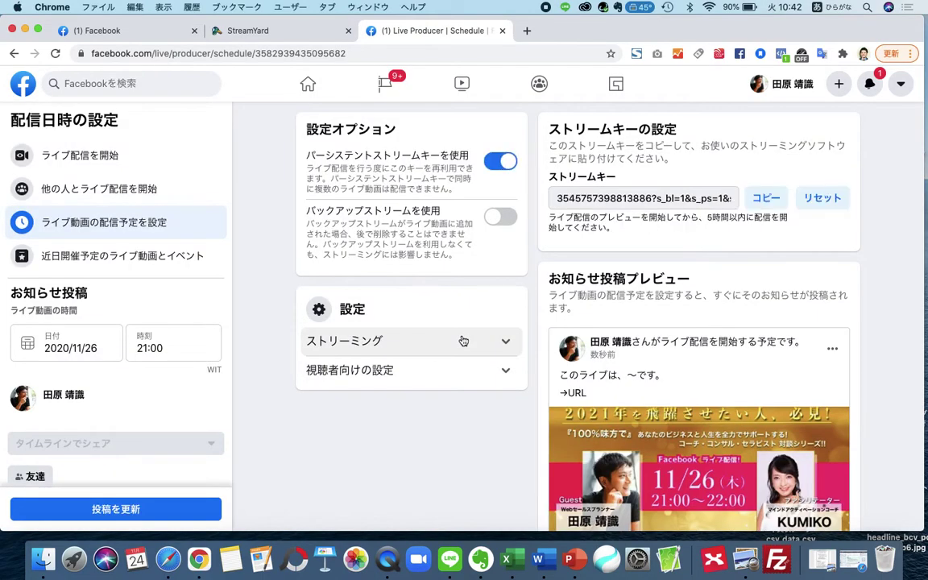
Copy the live video URL of the announcement post from the Live Producer schedule page
scroll(653, 345, "down", 1)
scroll(654, 345, "down", 3)
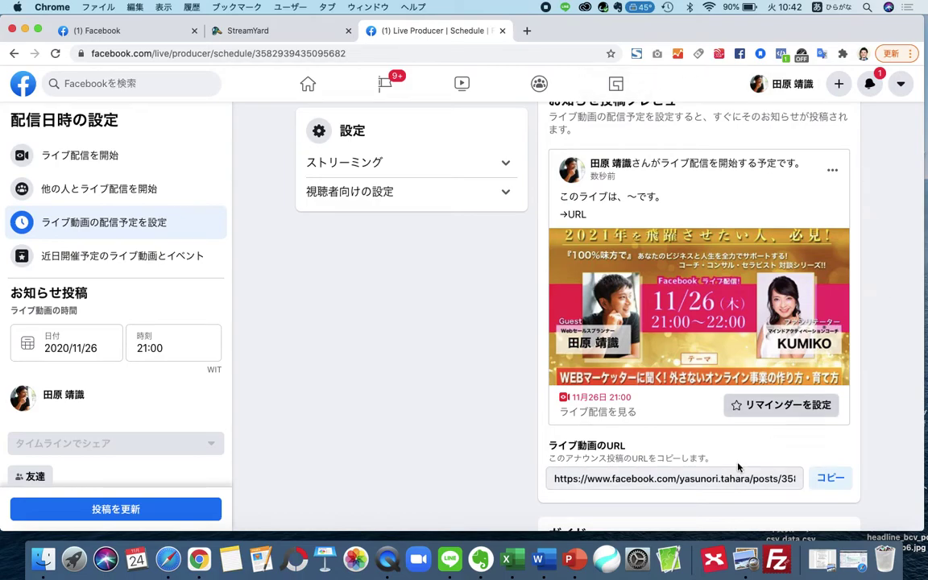
scroll(723, 467, "down", 1)
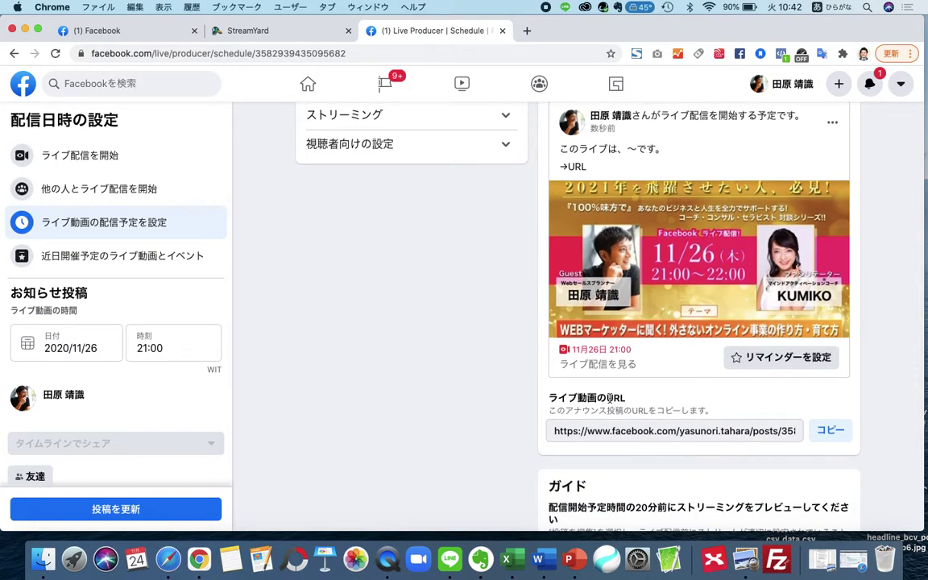
left_click(834, 432)
scroll(381, 297, "down", 3)
scroll(381, 297, "up", 7)
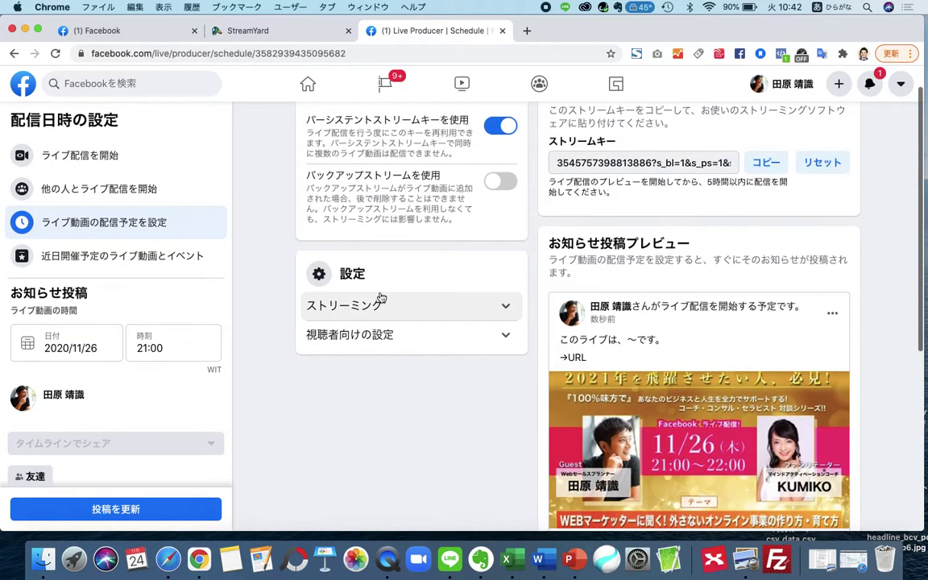
scroll(381, 297, "up", 1)
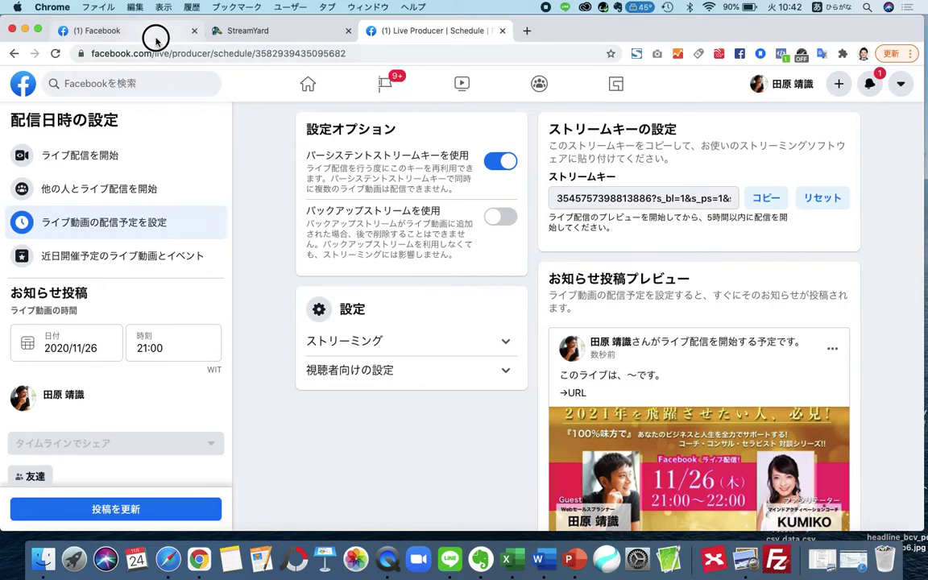
Open the account's own Facebook profile and examine the scheduled live announcement post on the timeline
left_click(156, 38)
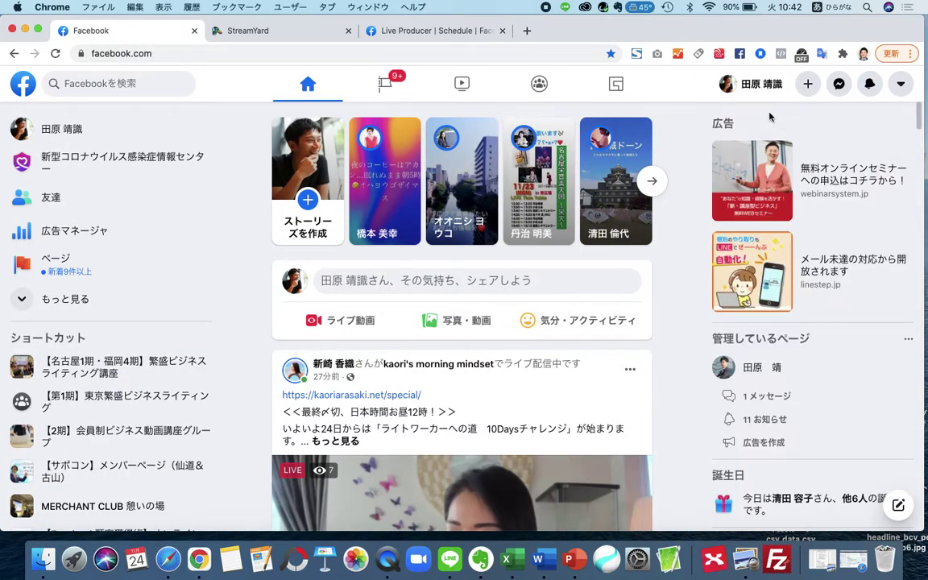
left_click(757, 84)
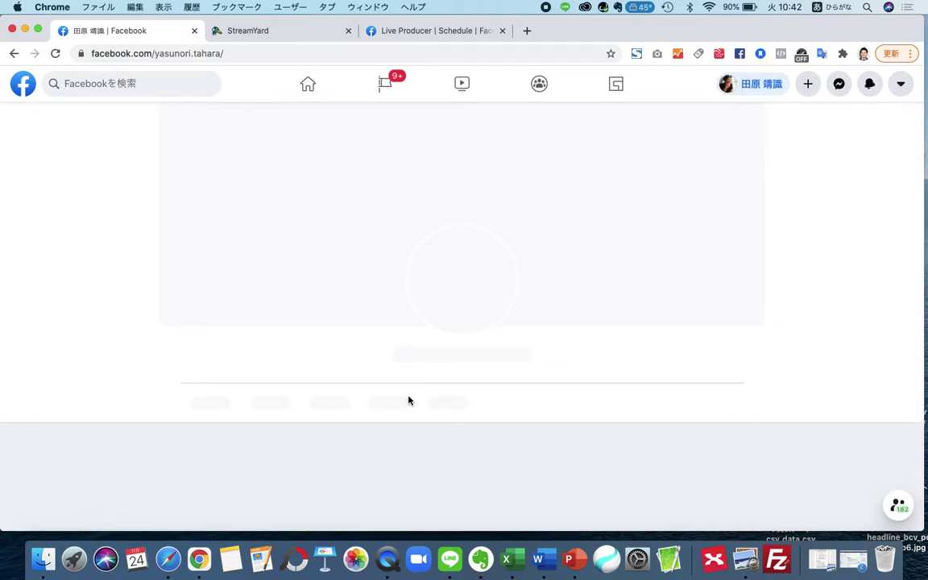
scroll(408, 400, "down", 5)
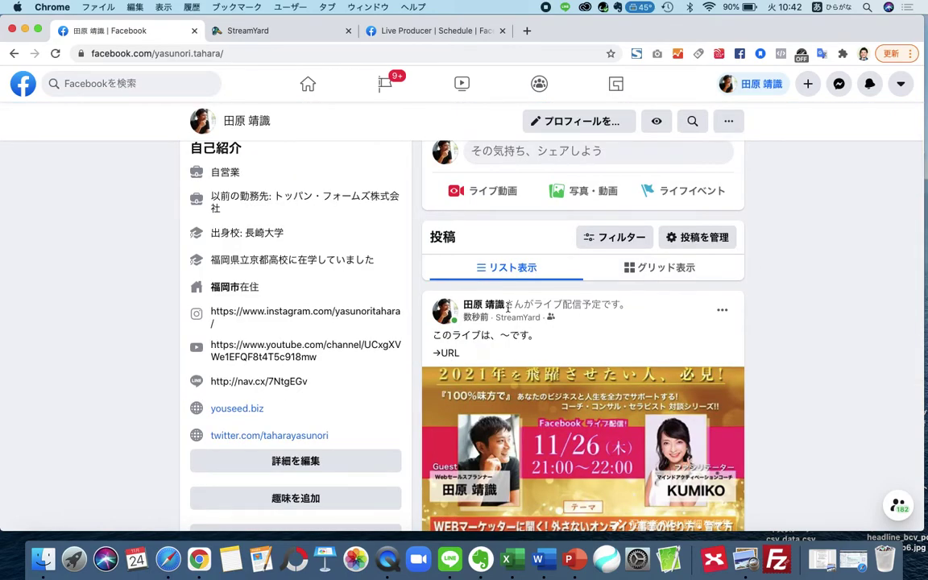
scroll(507, 309, "down", 1)
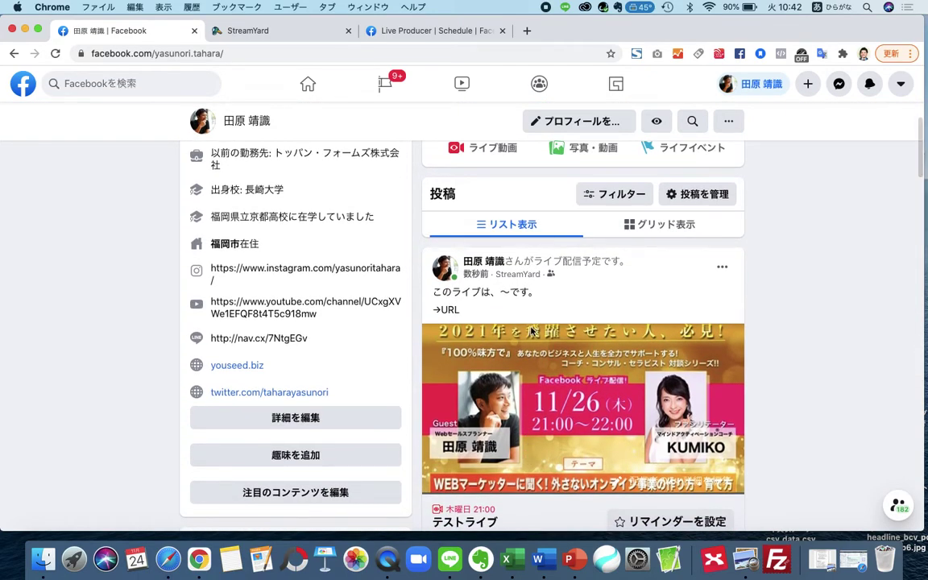
scroll(594, 296, "down", 2)
scroll(596, 291, "up", 5)
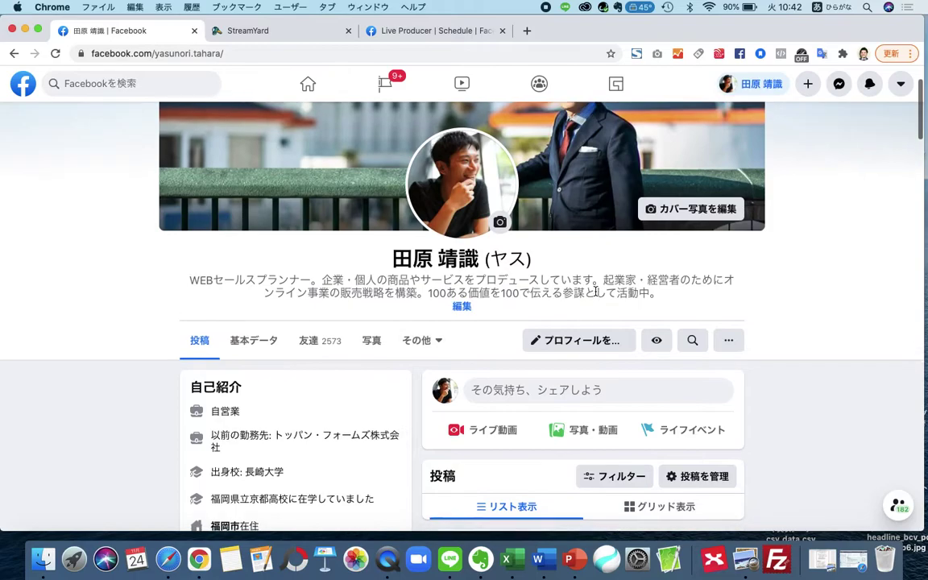
scroll(596, 291, "down", 2)
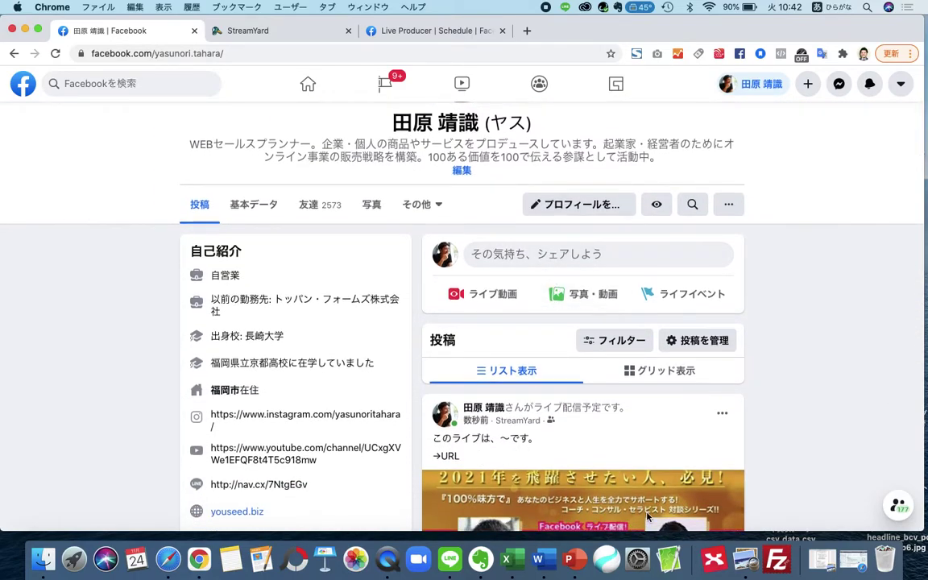
scroll(649, 511, "down", 4)
scroll(683, 439, "up", 1)
scroll(612, 405, "up", 2)
Review the stream key settings and guide on the Live Producer schedule page, and copy the announcement post's live video URL again
left_click(411, 30)
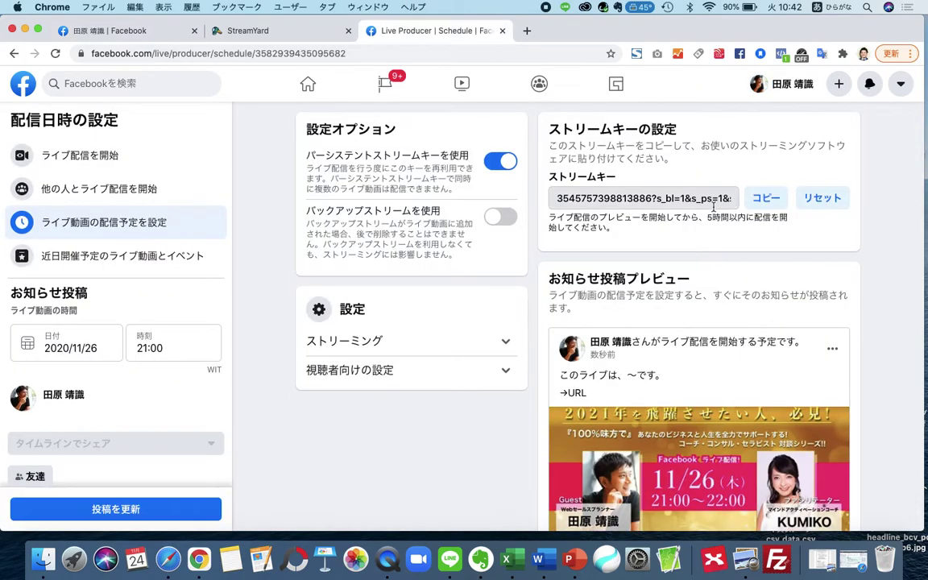
scroll(797, 326, "down", 1)
left_click(659, 149)
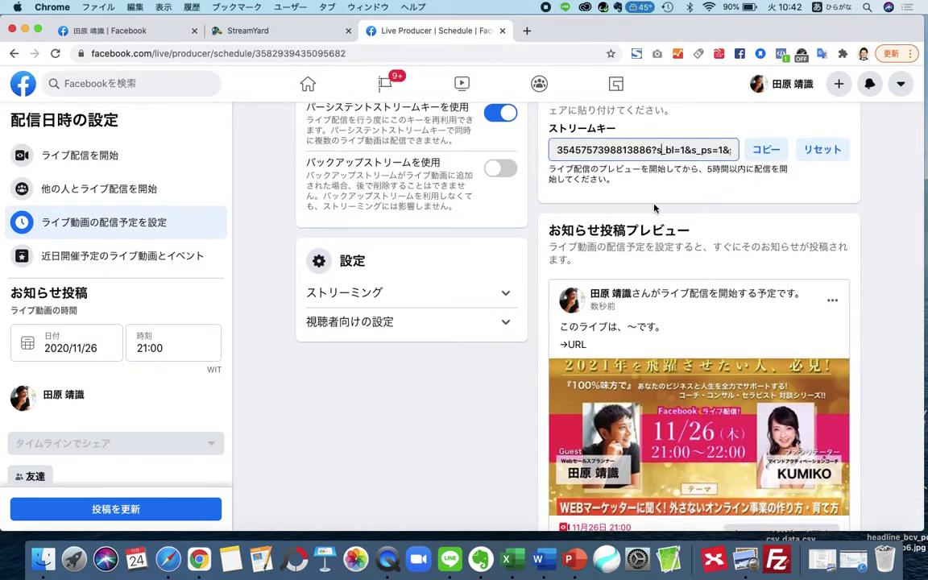
scroll(654, 208, "down", 3)
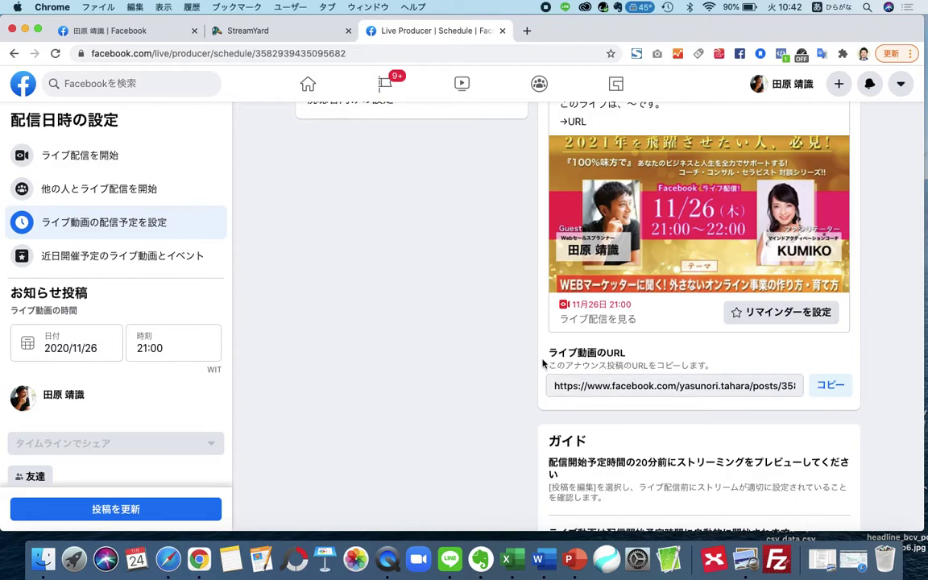
left_click(831, 386)
scroll(496, 368, "down", 1)
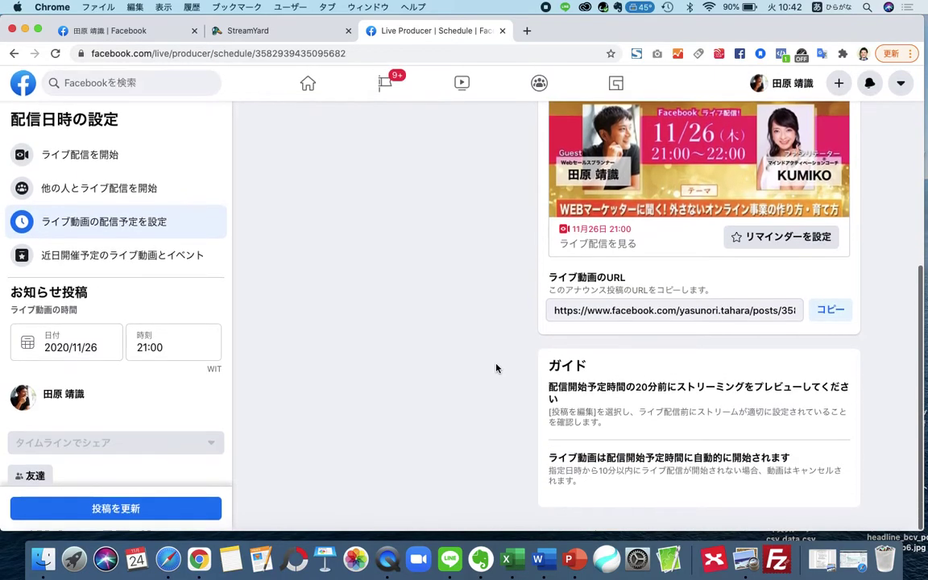
scroll(496, 368, "up", 5)
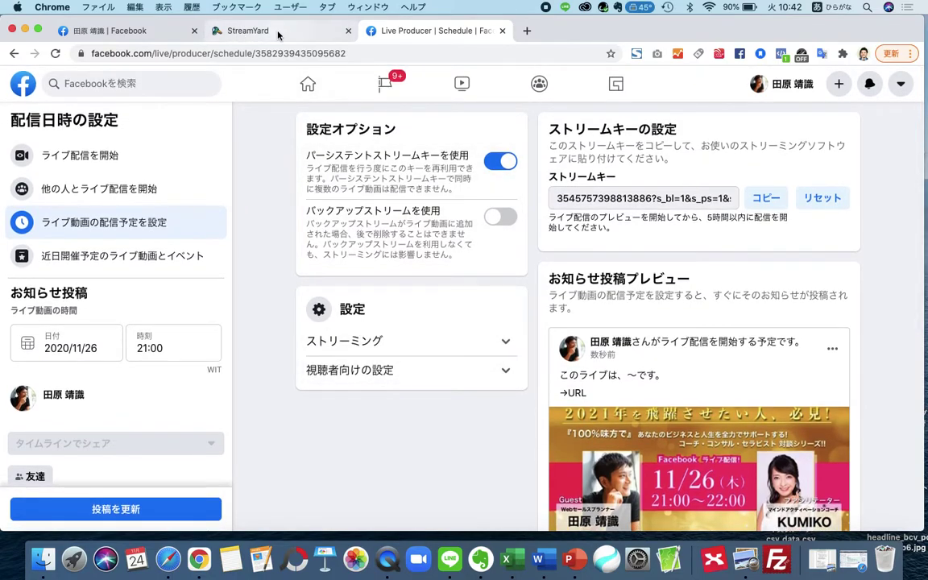
Copy the guest invitation link for the テストライブ broadcast in StreamYard, and close the two Facebook tabs
left_click(277, 30)
left_click(257, 312)
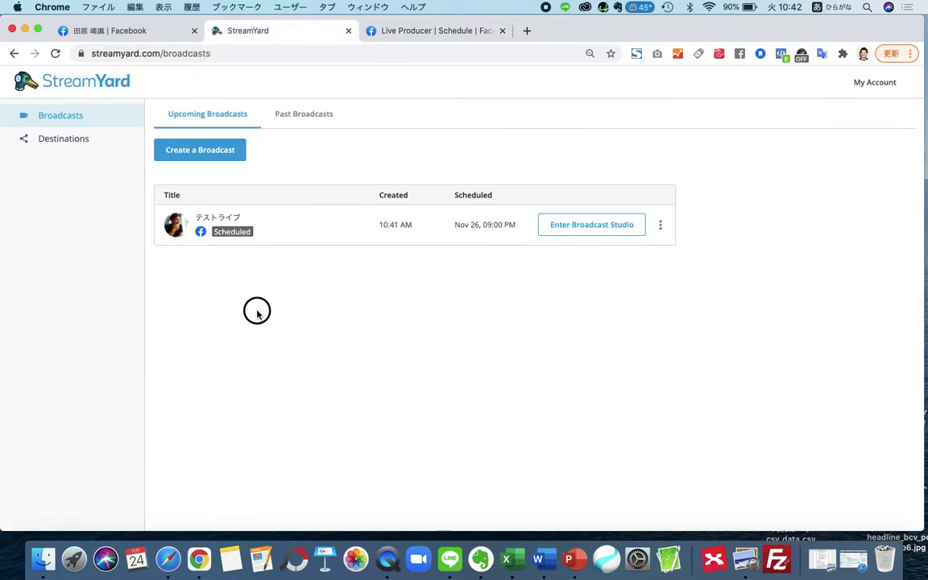
left_click(659, 231)
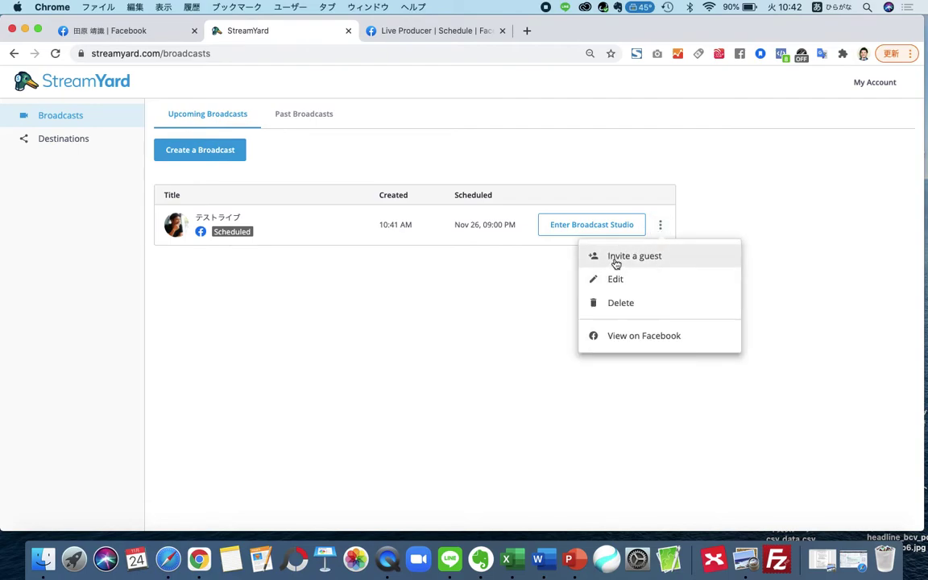
left_click(659, 257)
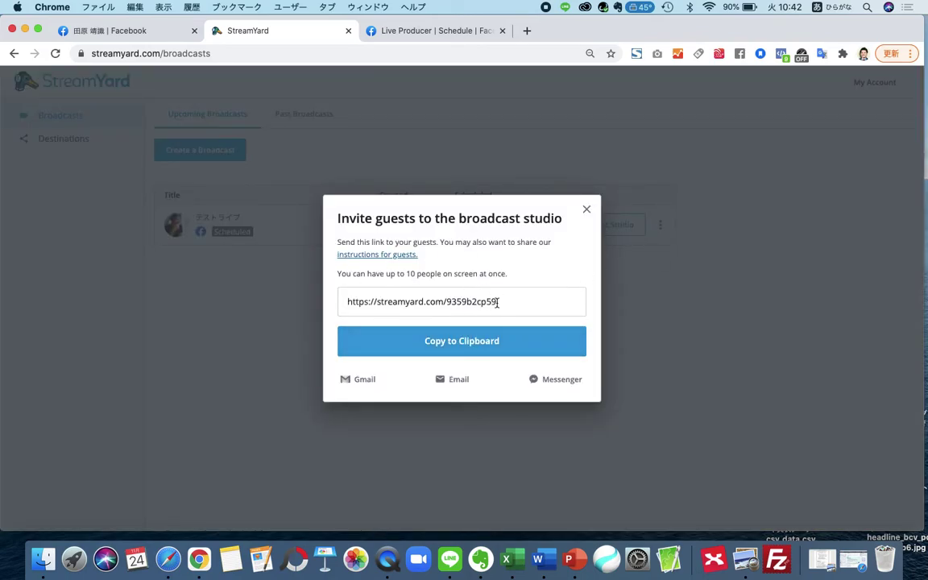
left_click(471, 343)
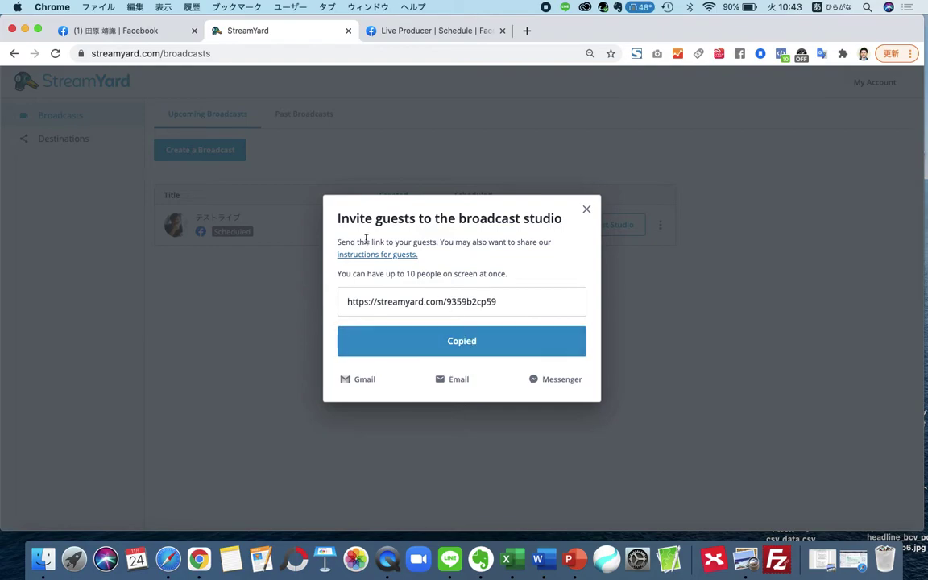
left_click(586, 209)
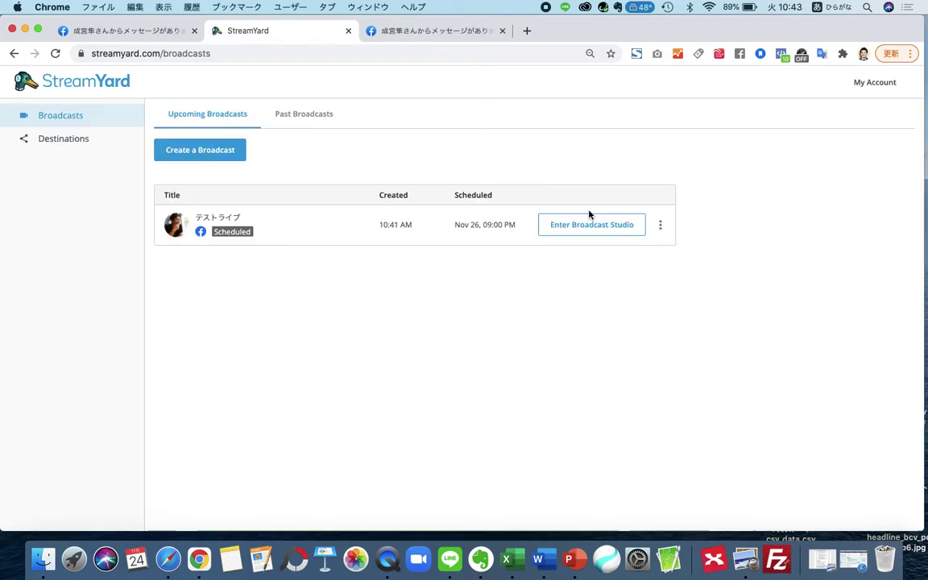
left_click(502, 31)
left_click(194, 30)
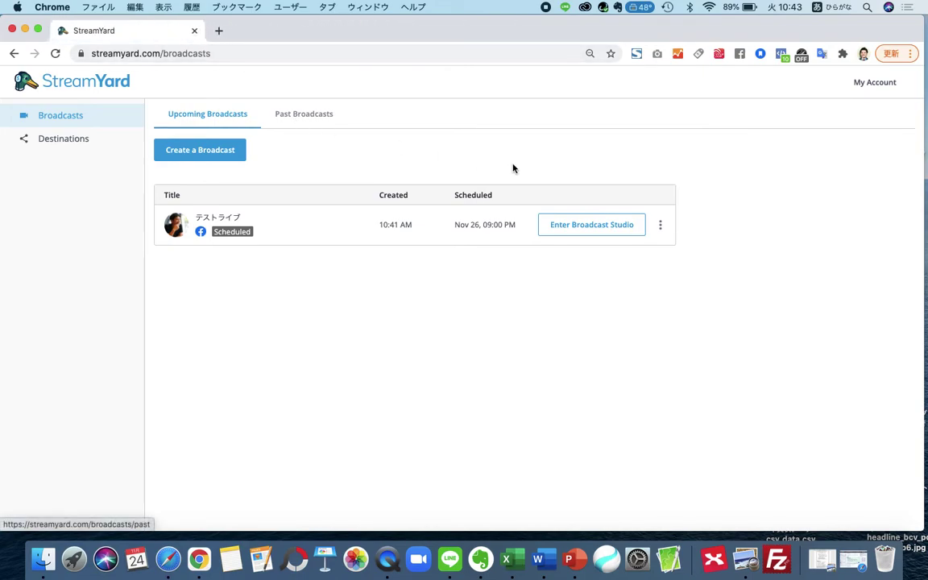
Open the テストライブ broadcast for editing, review its details, and close it without saving changes
left_click(662, 227)
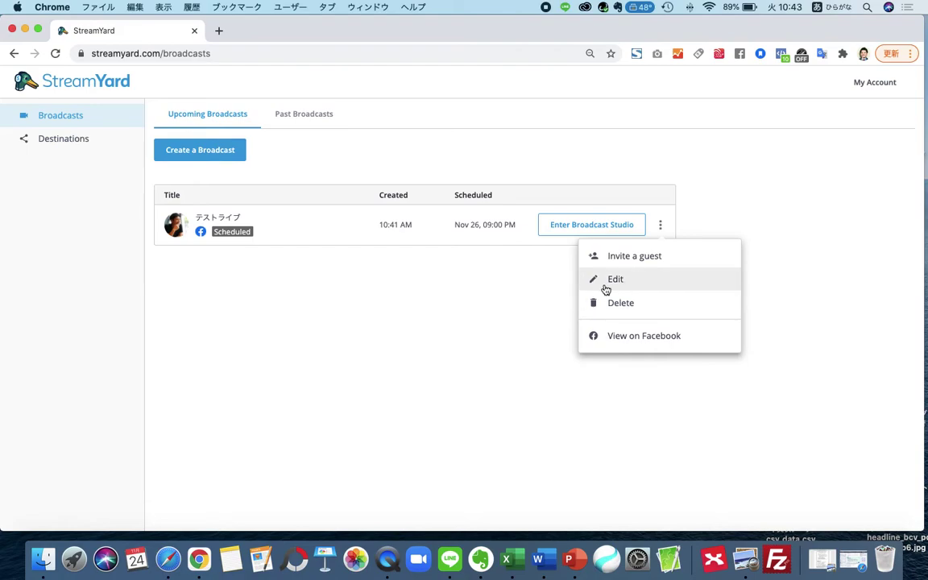
left_click(516, 285)
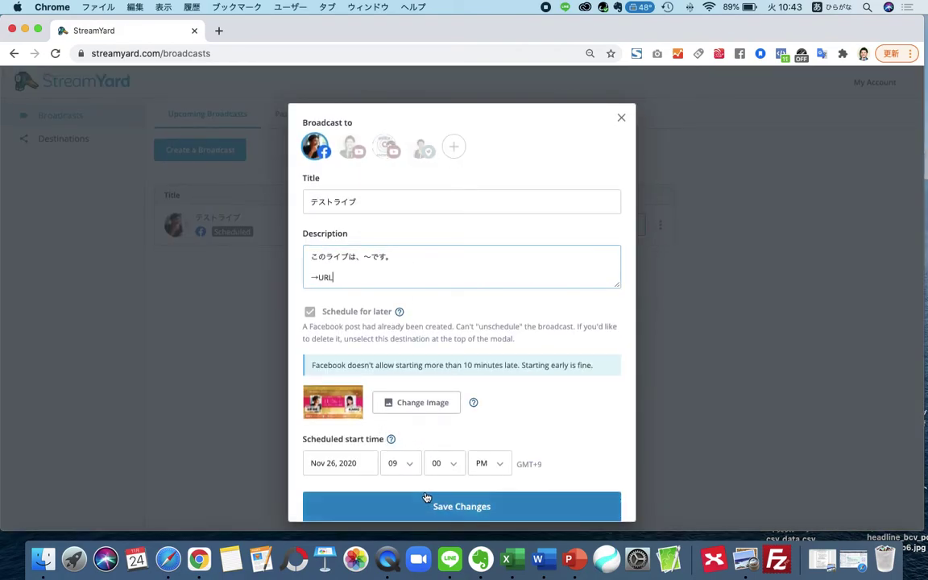
left_click(621, 118)
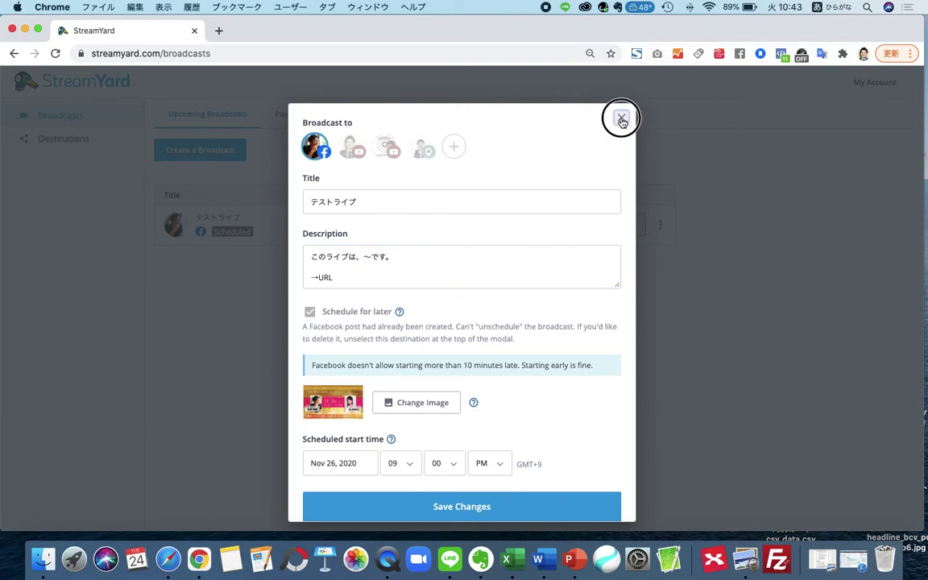
Examine the deletion options for the テストライブ broadcast, including deletion on Facebook, and leave without deleting it
left_click(660, 226)
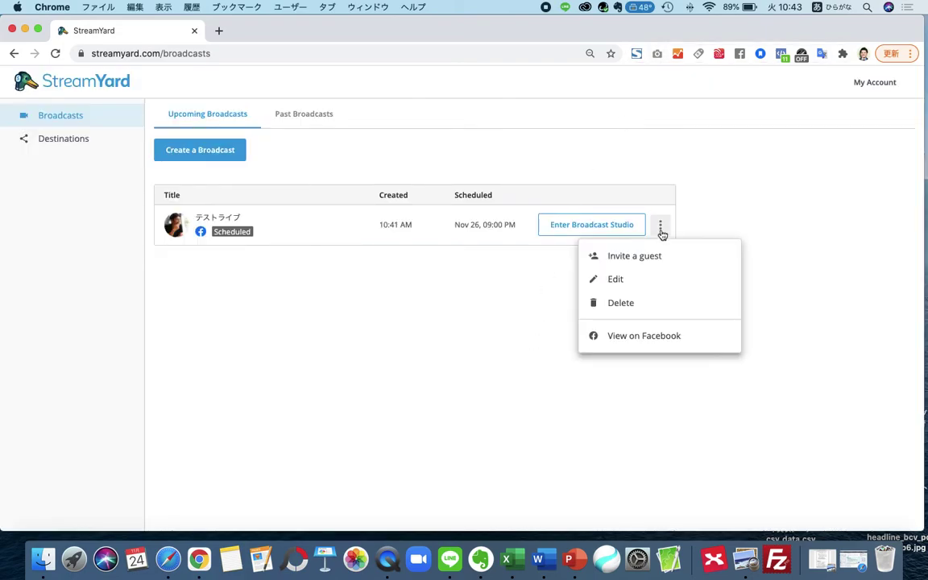
left_click(625, 303)
left_click(462, 305)
left_click(473, 343)
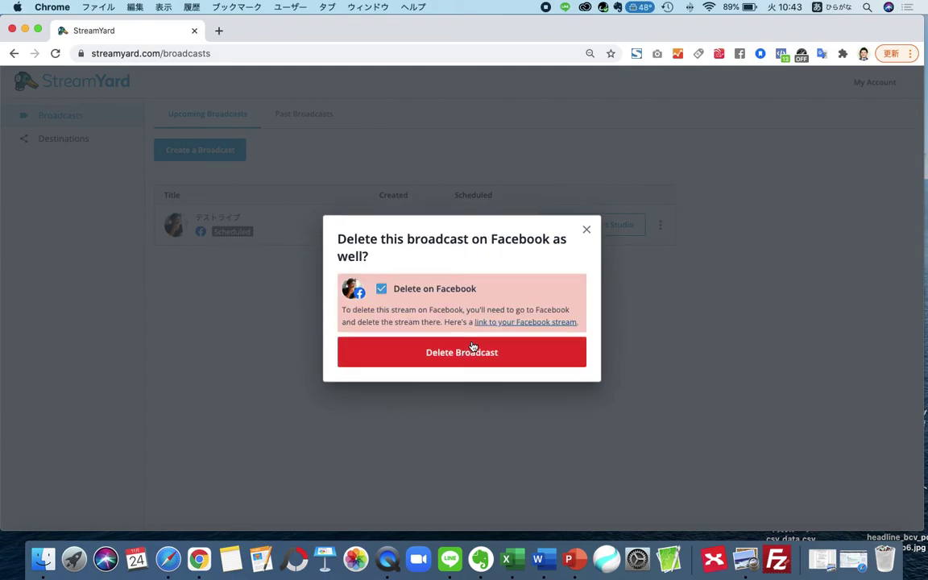
left_click(477, 354)
left_click(585, 229)
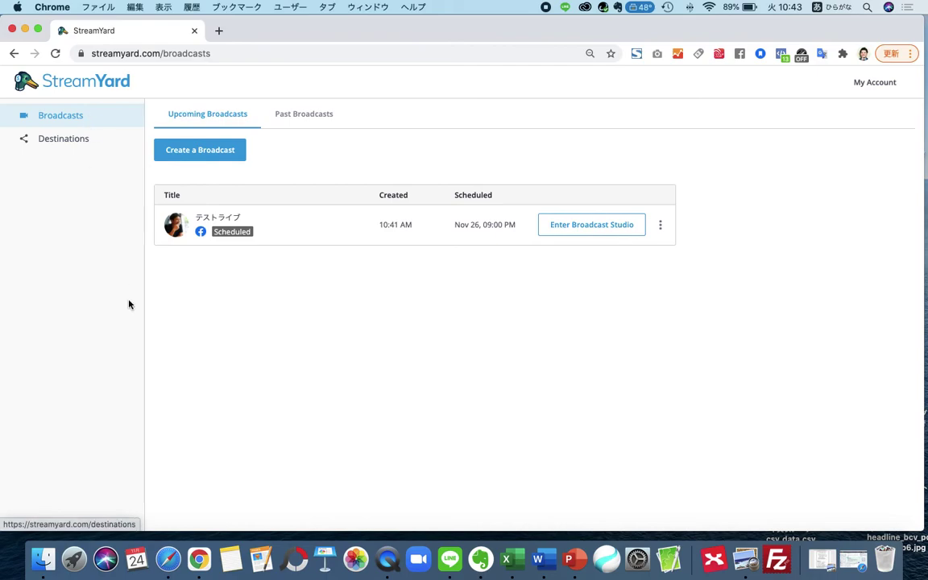
Review the connected destinations and the Facebook Profile option for adding one, and return to the broadcasts list
left_click(83, 142)
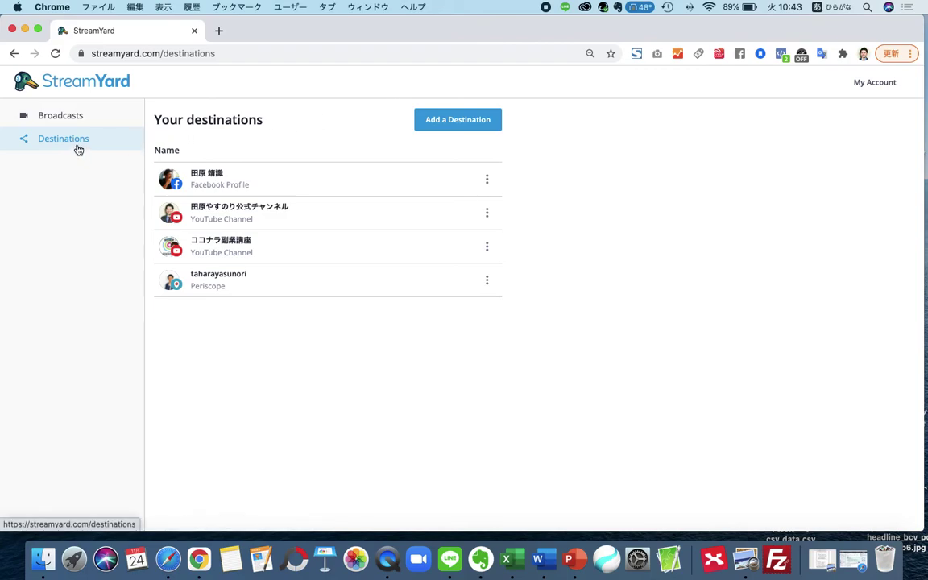
left_click(452, 132)
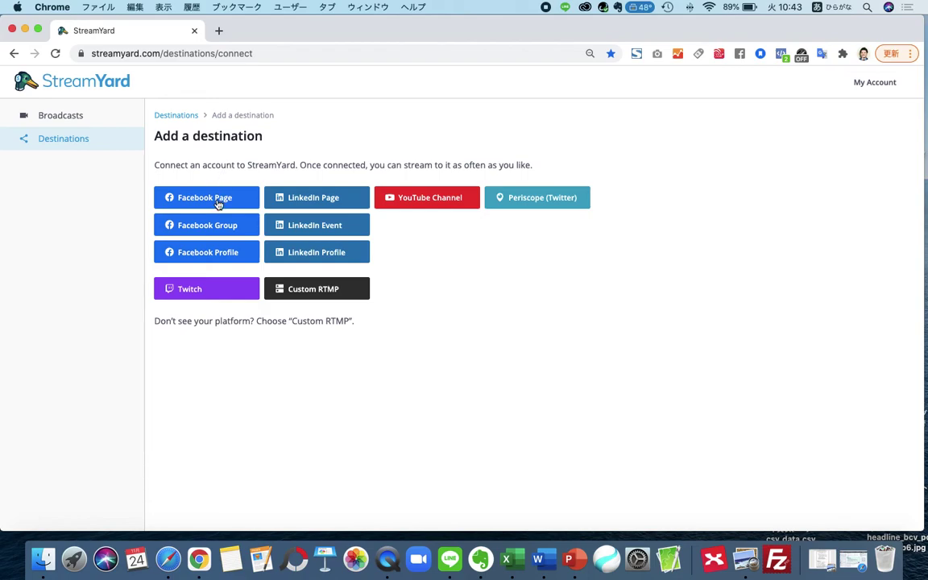
left_click(207, 255)
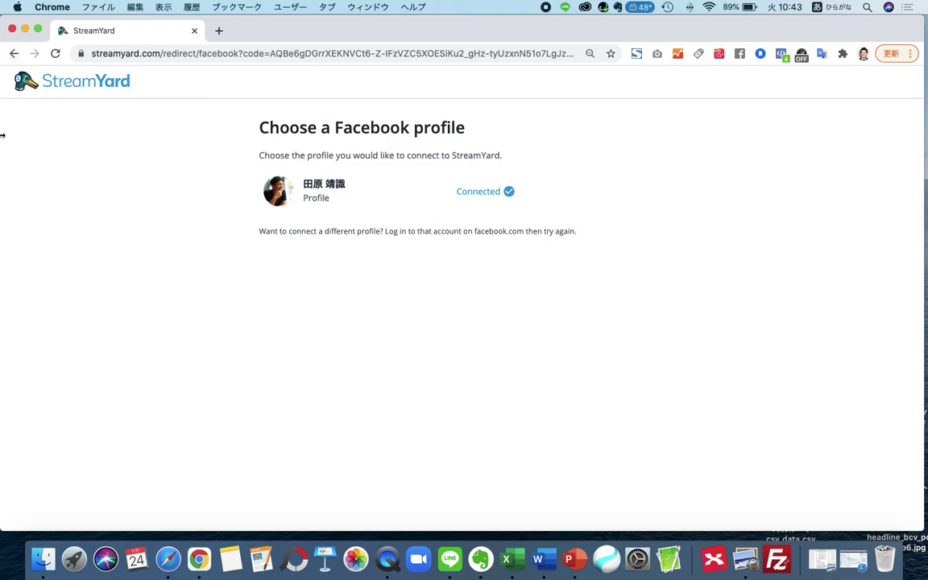
left_click(14, 53)
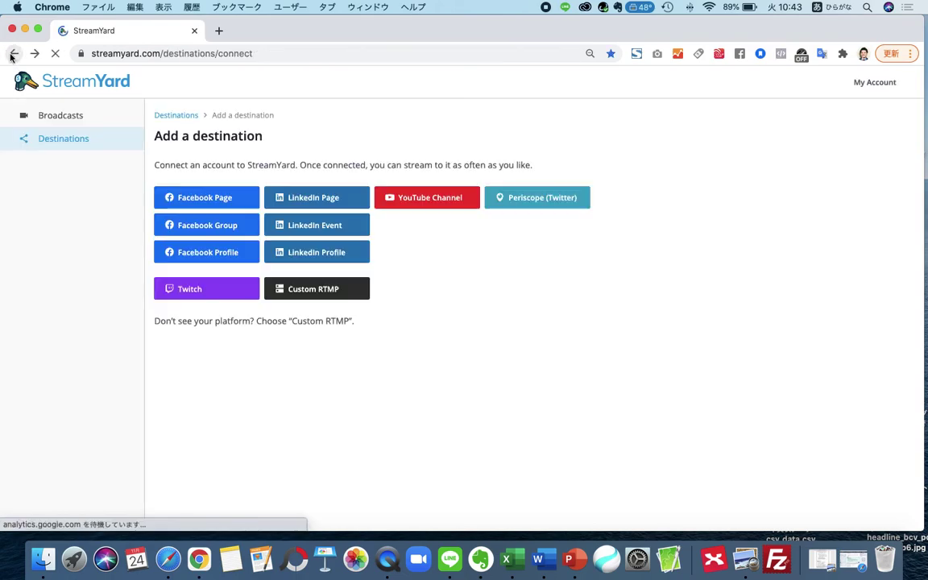
left_click(66, 117)
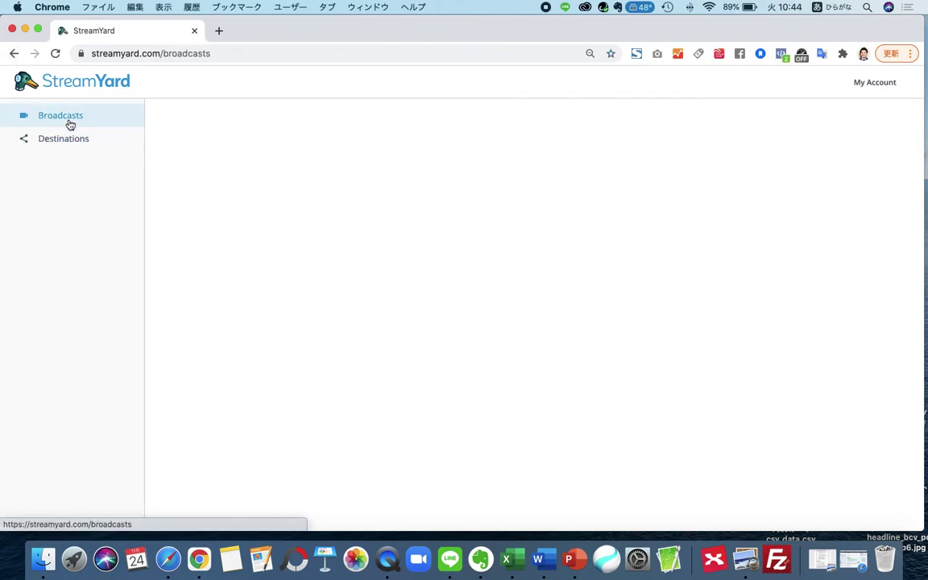